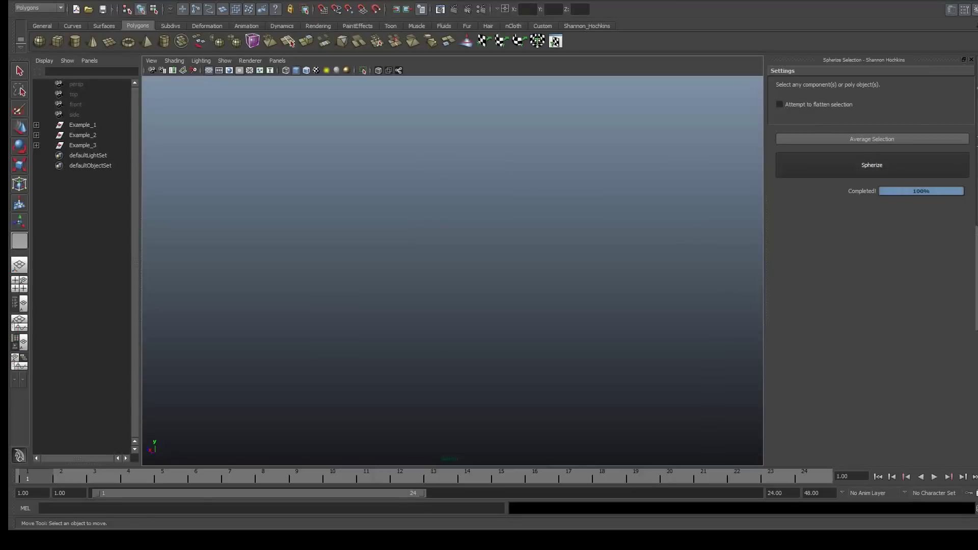
Select all four subdivided Example_1 cubes and spherize them into round spheres
left_click(82, 125)
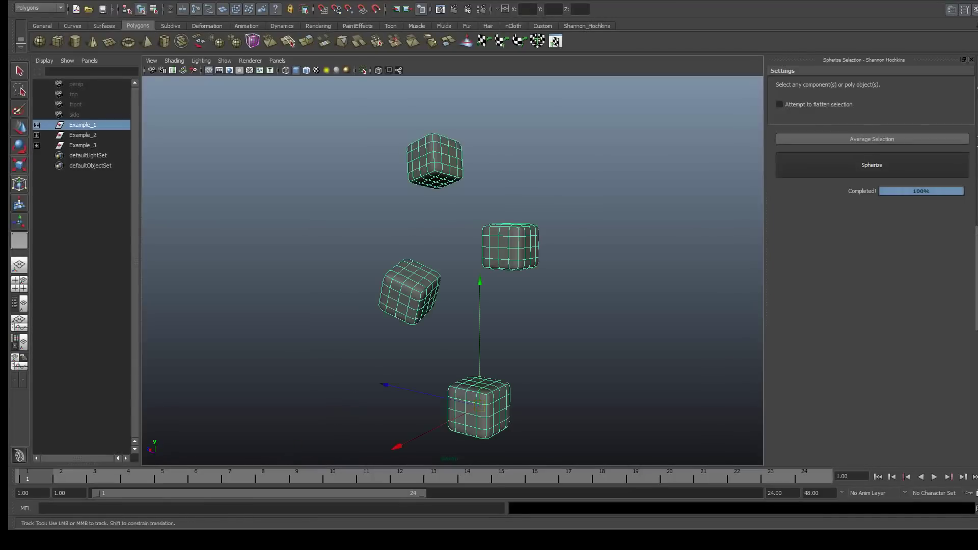
mouse_move(459, 254)
middle_mouse_down("alt")
mouse_move(361, 198)
mouse_move(395, 212)
middle_mouse_up("alt")
left_click(560, 306)
left_click_drag(510, 306, 586, 316, "alt")
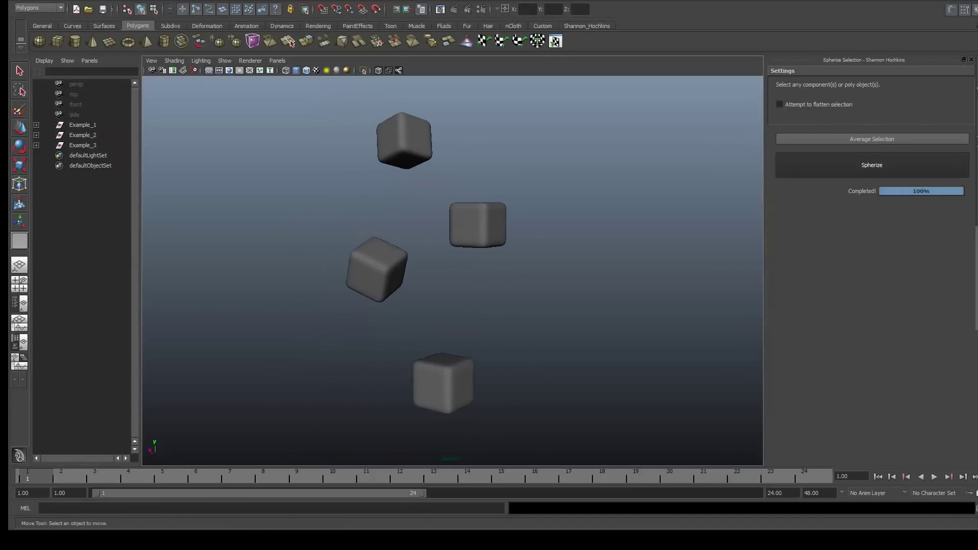
left_click(443, 382)
left_click(377, 270, "shift")
left_click_drag(543, 212, 481, 243)
left_click(404, 140, "shift")
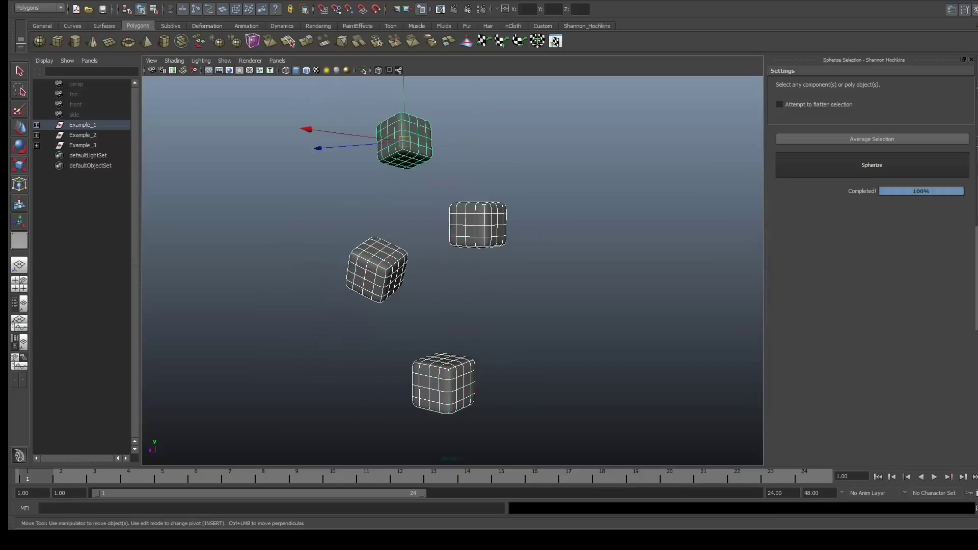
left_click(872, 165)
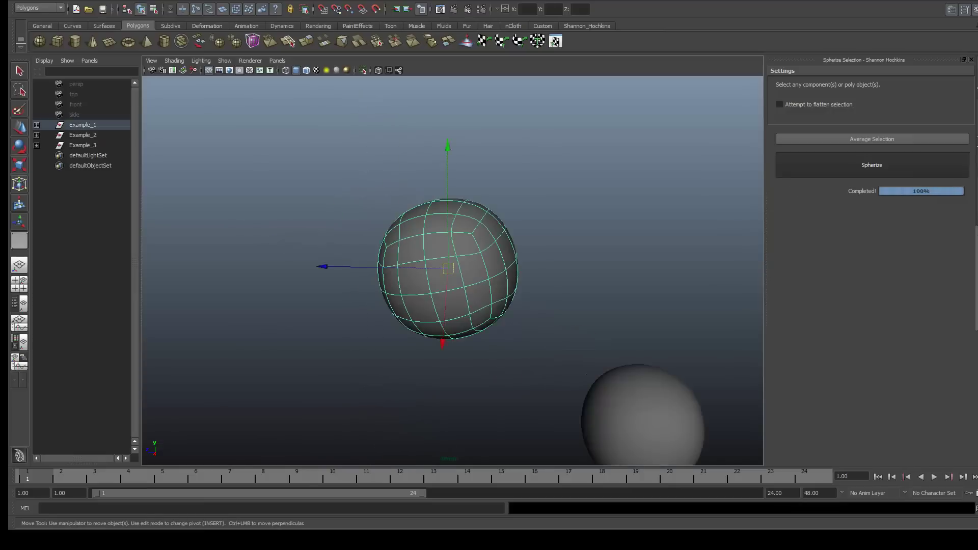
Orbit around the four new spheres to inspect the rounded result
right_click_drag(452, 270, 418, 254, "alt")
left_click_drag(452, 270, 510, 275, "alt")
left_click(561, 204)
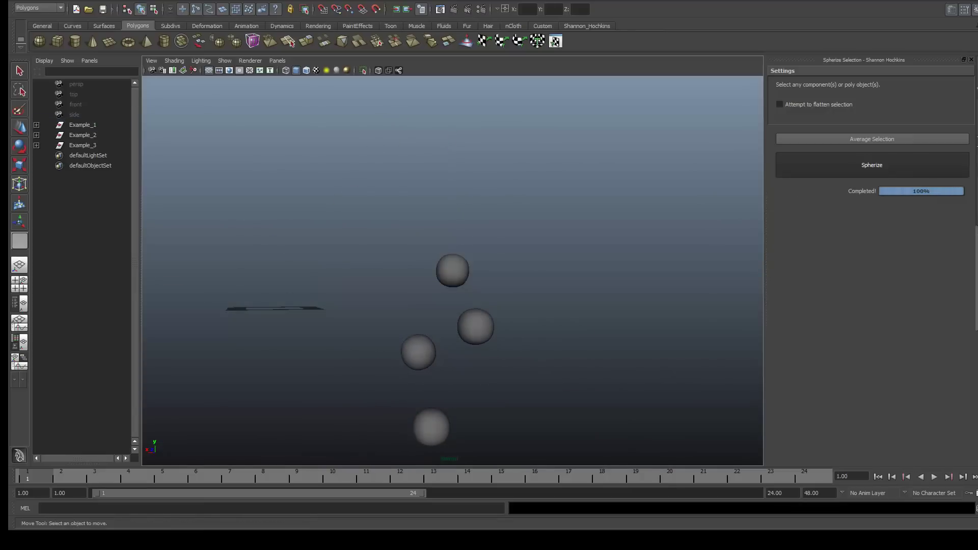
left_click(475, 326)
mouse_move(475, 326)
left_mouse_down("alt")
mouse_move(428, 283)
mouse_move(489, 275)
mouse_move(510, 247)
left_mouse_up("alt")
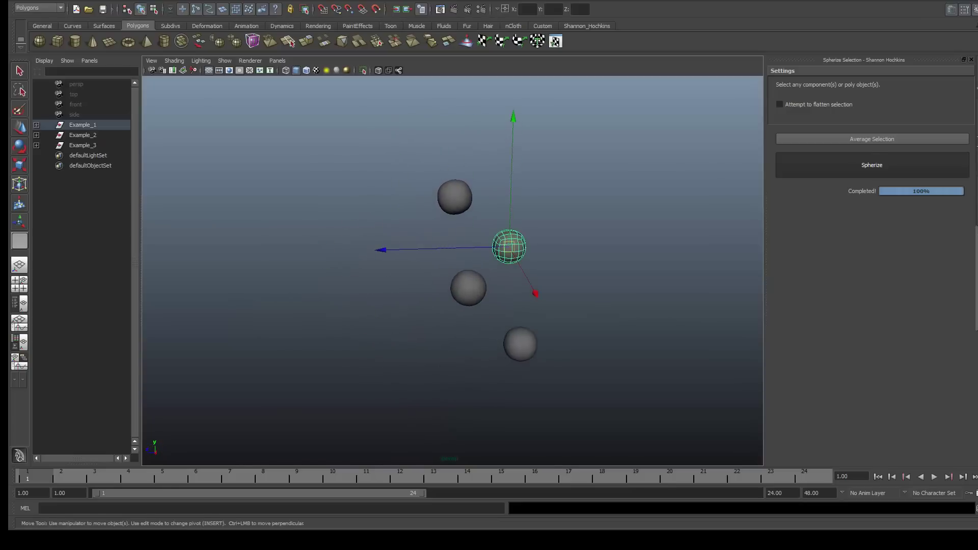
Select Example_2 in the Outliner and frame its sphere head-on
left_click(83, 135)
key("f")
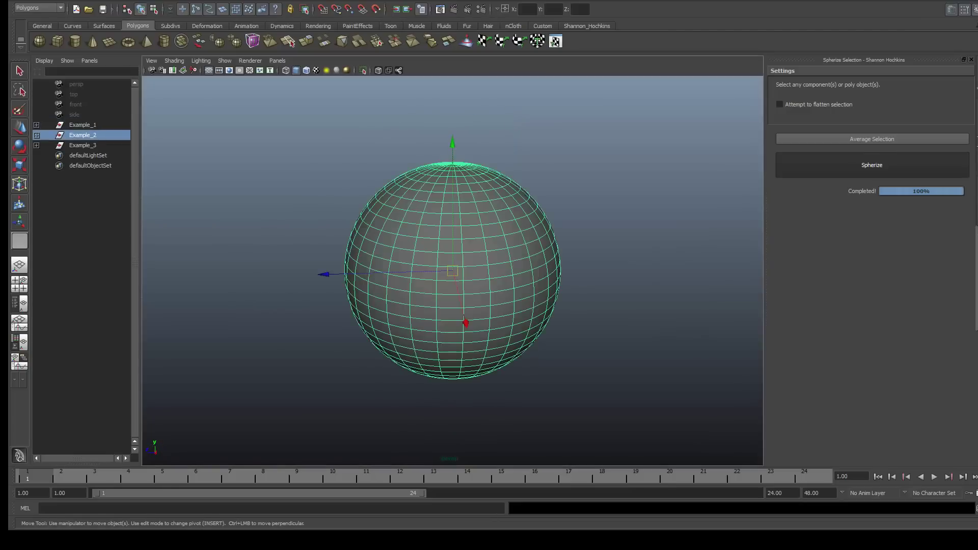
left_click_drag(453, 270, 439, 255, "alt")
scroll(416, 252, "up", 3)
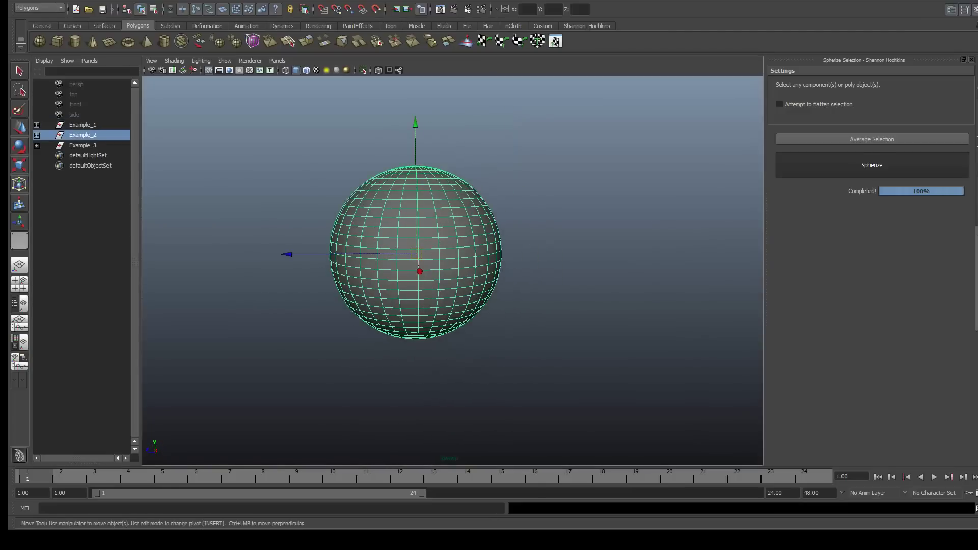
Set polySphere1's Subdivisions Axis and Height to 15 in the Channel Box
key("ctrl+a")
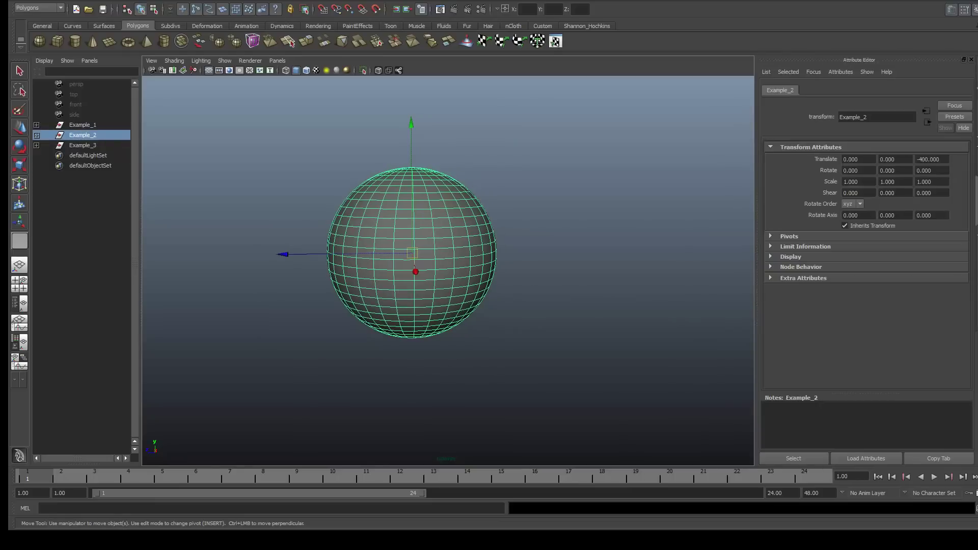
key("ctrl+a")
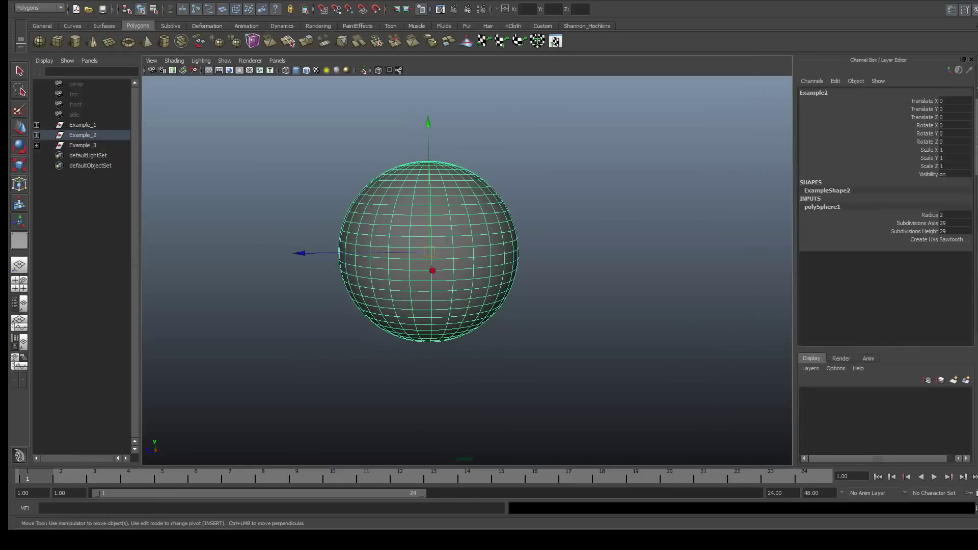
key("Return")
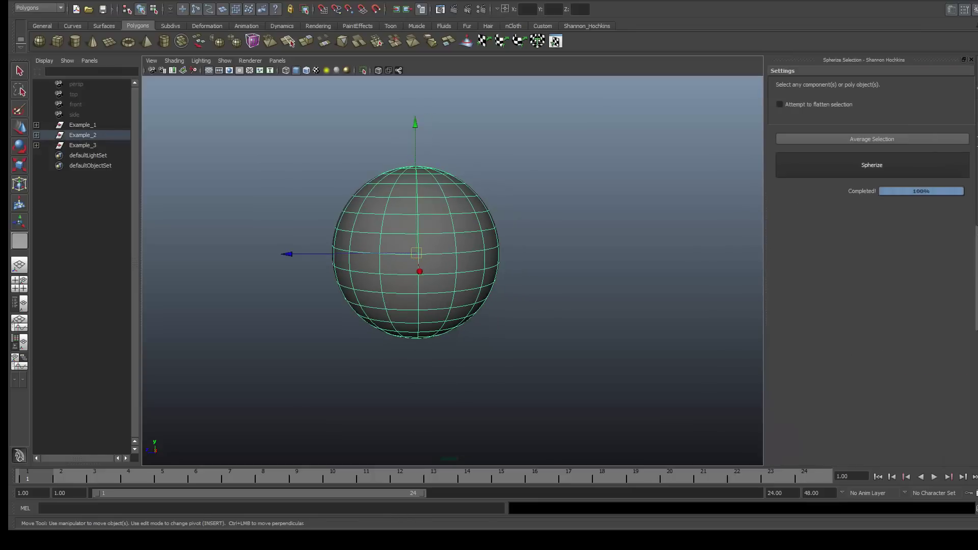
Spherize a patch of vertices on the sphere's right side into a bulging lump
key("F11")
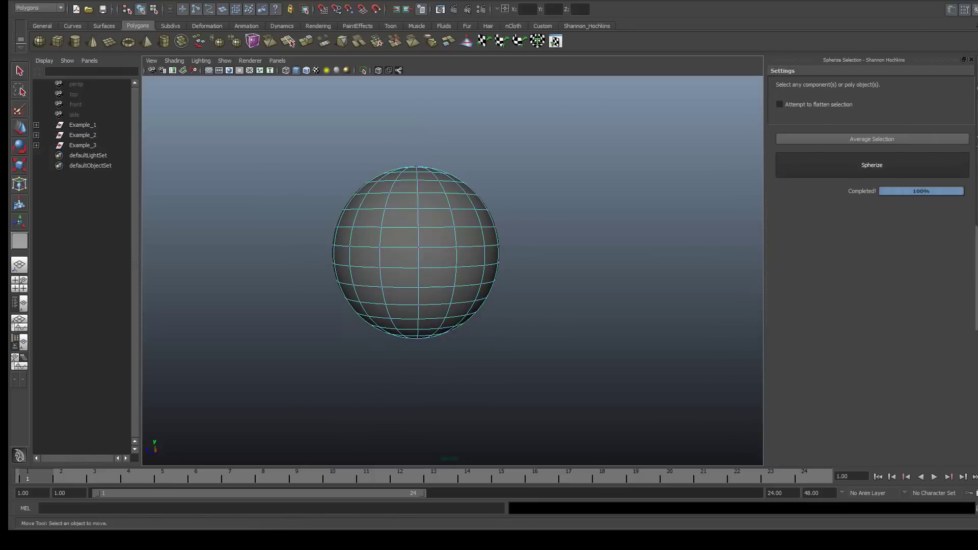
left_click_drag(447, 186, 571, 329)
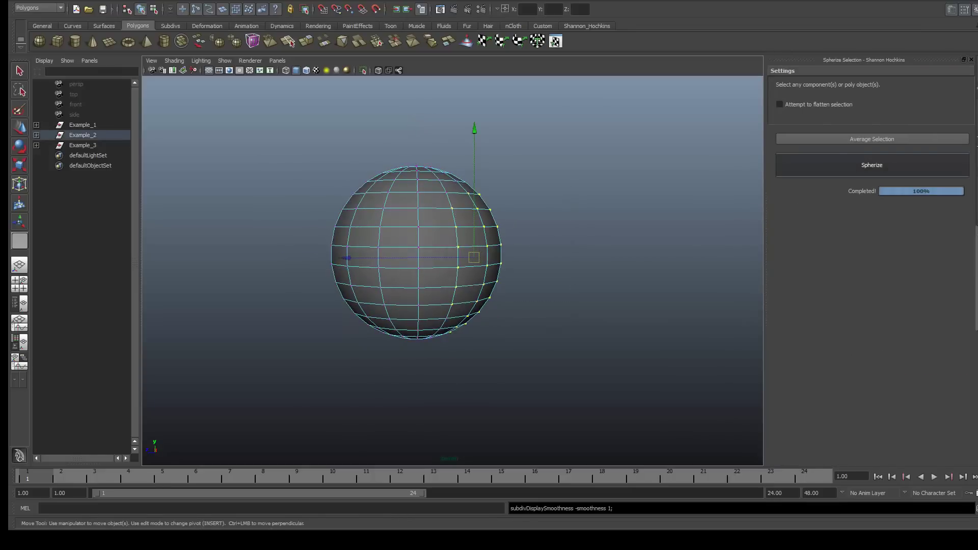
left_click(872, 165)
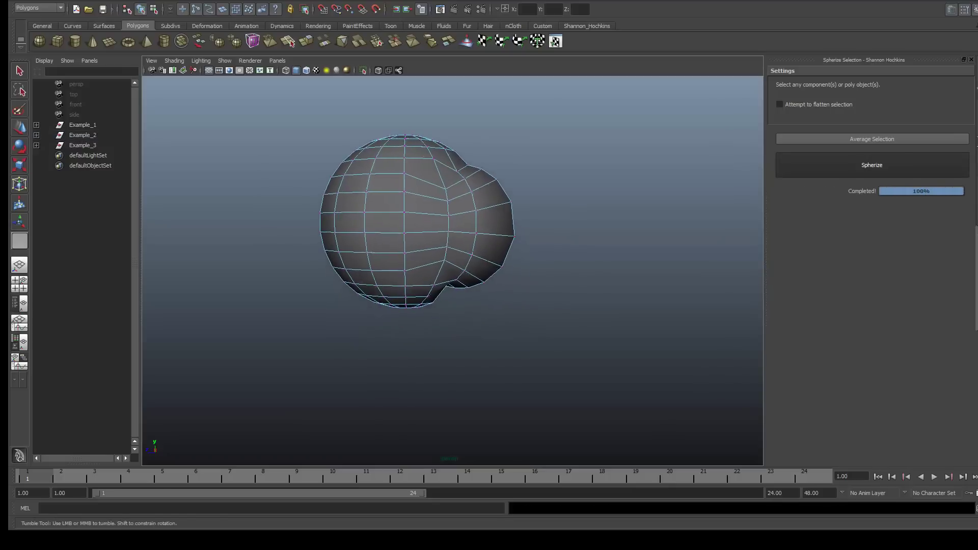
left_click_drag(448, 245, 459, 286, "alt")
mouse_move(448, 245)
left_mouse_down("alt")
mouse_move(464, 240)
mouse_move(433, 240)
left_mouse_up("alt")
key("3")
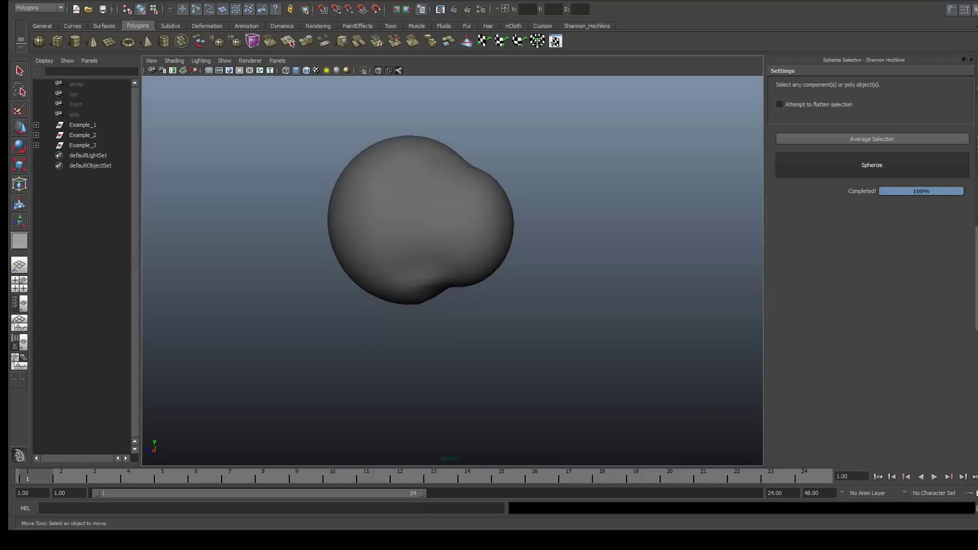
Select Example_2 and spherize the whole mesh back into a round sphere
left_click(83, 135)
key("w")
key("f")
left_click(871, 165)
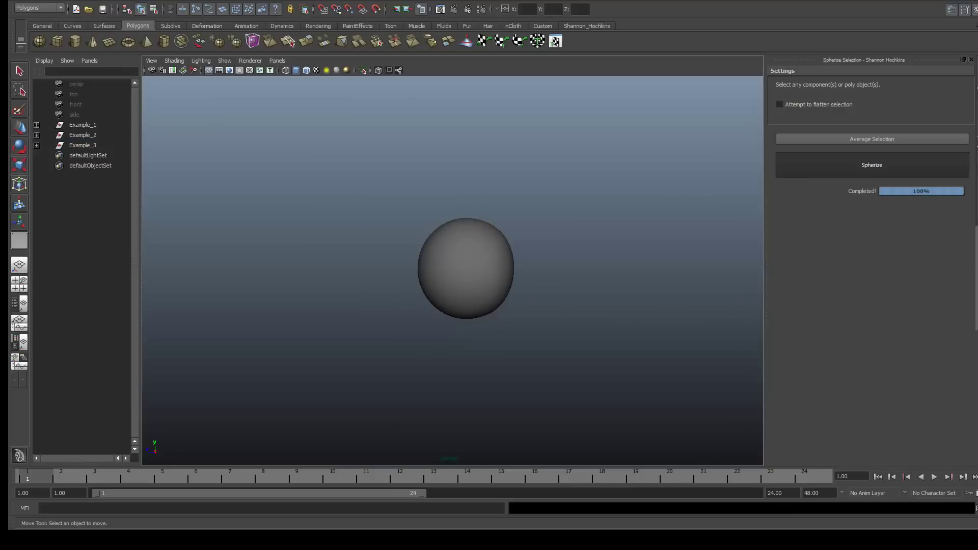
Select and frame Example_2, switching to face selection mode
left_click(82, 135)
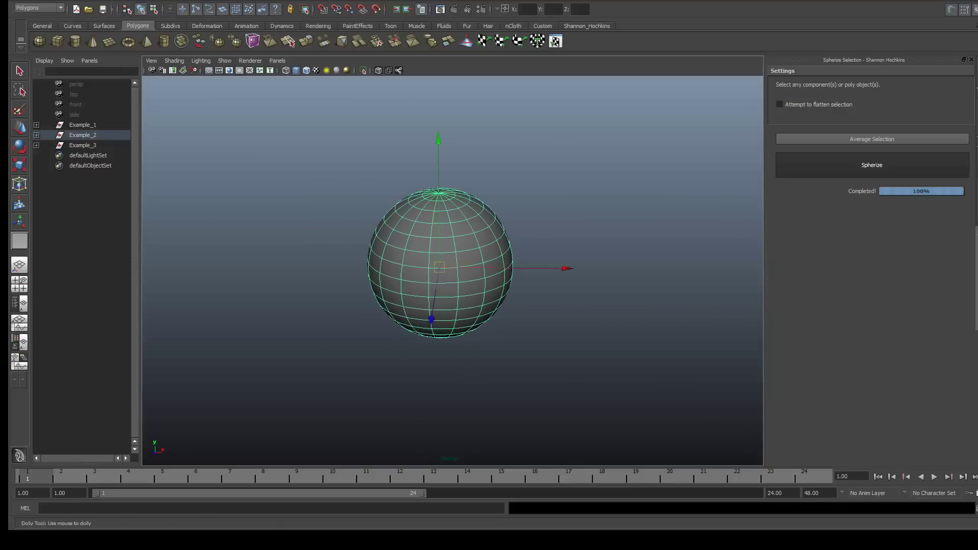
key("f")
key("q")
key("F11")
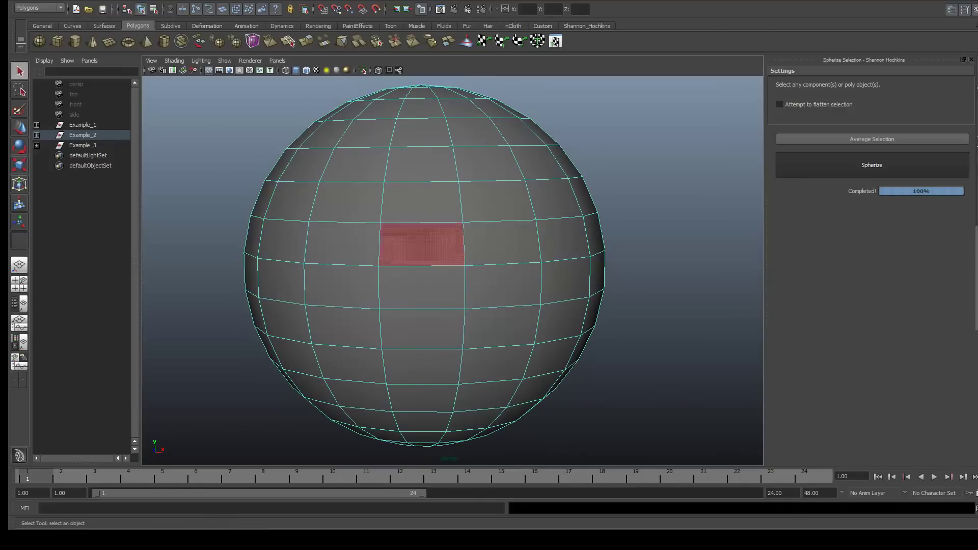
Select a rectangular block of faces on the sphere's front
left_click(346, 202)
left_click(423, 201, "shift")
left_click(497, 202, "shift")
left_click(502, 243, "shift")
left_click(423, 244, "shift")
left_click(342, 285, "shift")
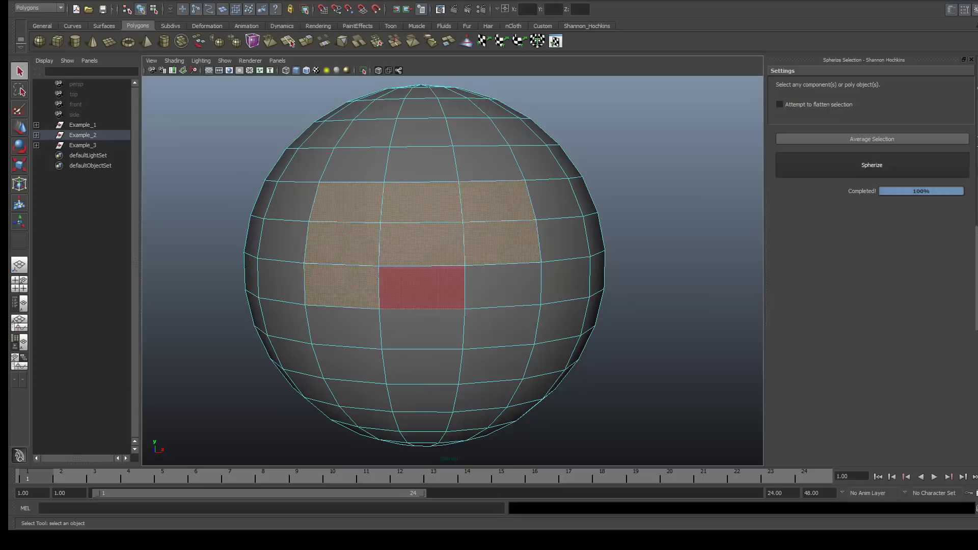
left_click(422, 286, "shift")
left_click(502, 285, "shift")
left_click(502, 327, "shift")
left_click(422, 328, "shift")
left_click(342, 327, "shift")
Check the face selection, then select three faces below the recess
left_click_drag(428, 232, 356, 232, "alt")
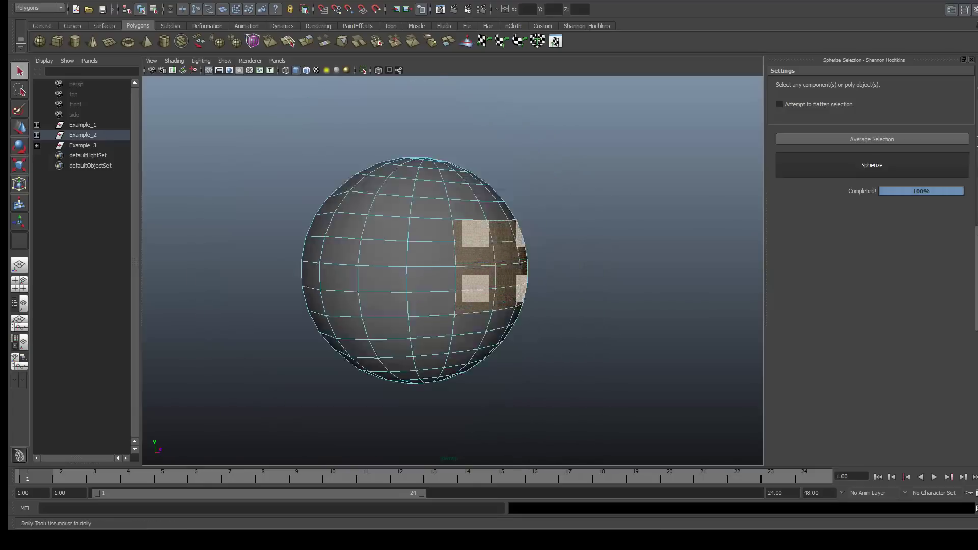
scroll(438, 270, "down", 5)
left_click_drag(428, 233, 458, 240, "alt")
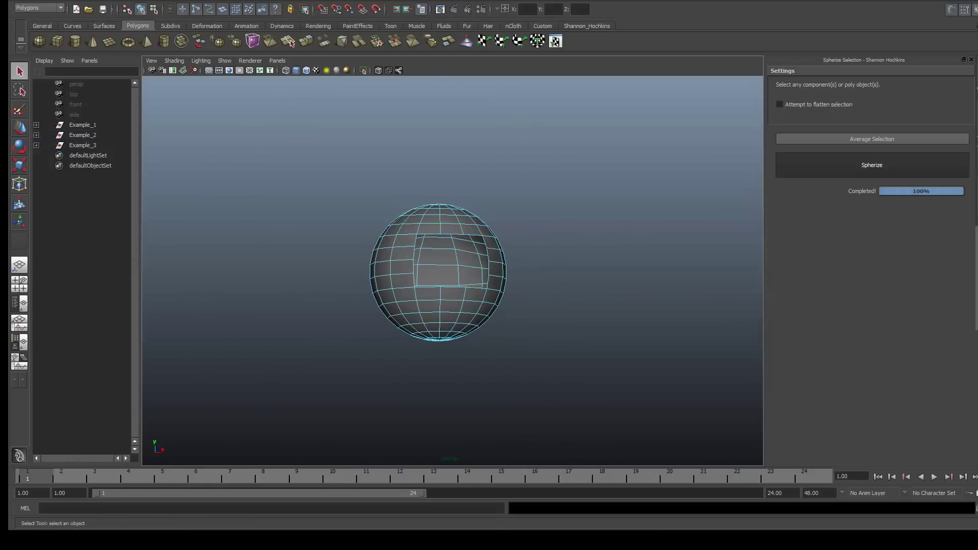
scroll(439, 270, "up", 5)
left_click(479, 328, "shift")
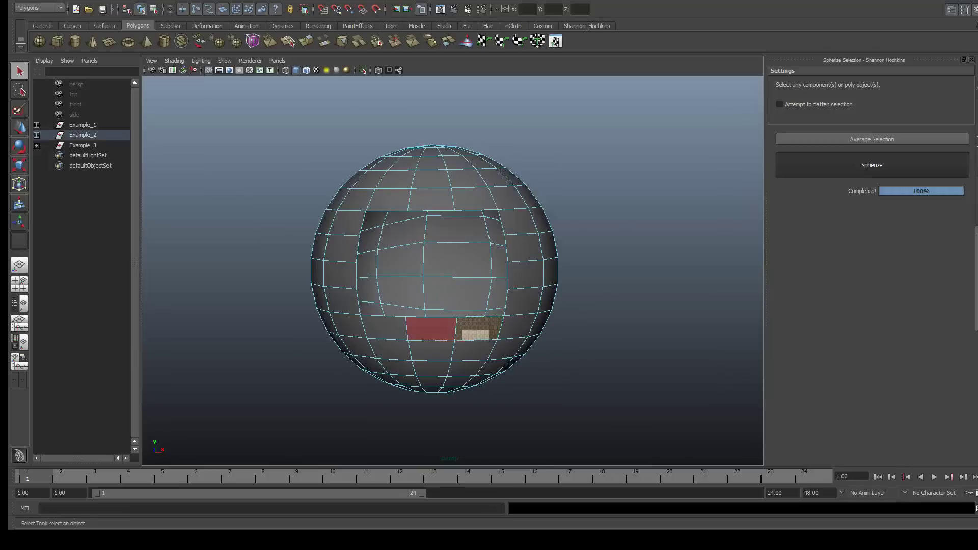
left_click(431, 329, "shift")
left_click(385, 328, "shift")
Orbit to show the sphere's lower pole with the dent facing right
left_click_drag(377, 331, 380, 295, "alt")
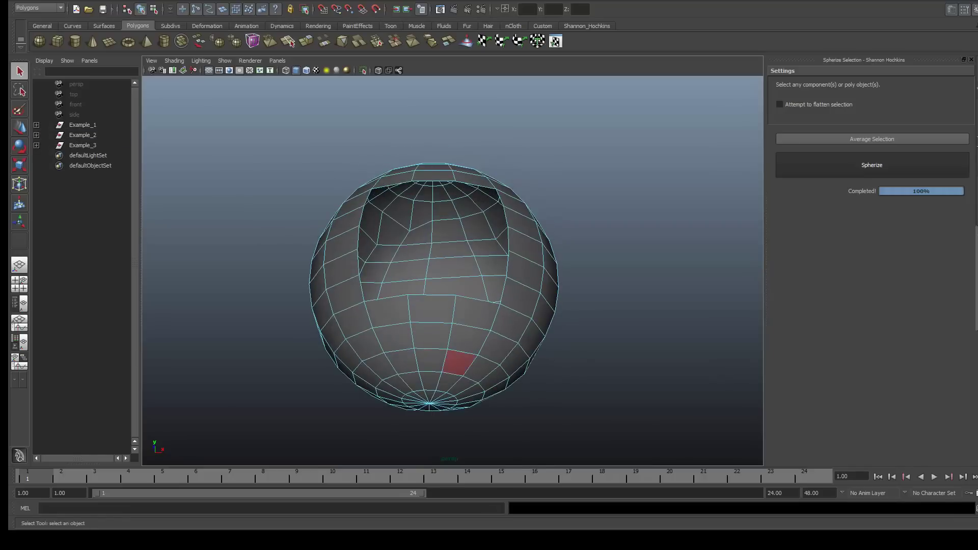
scroll(431, 294, "down", 3)
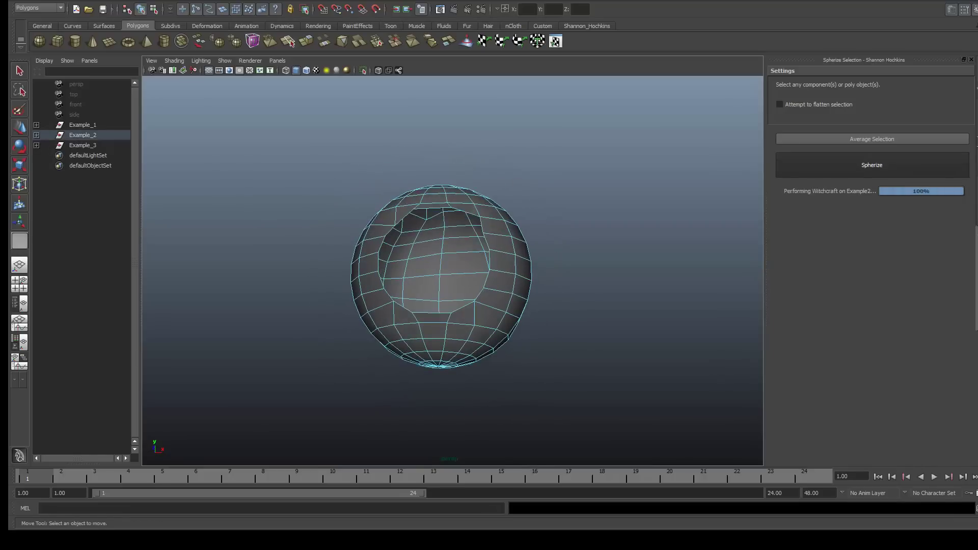
mouse_move(438, 270)
left_mouse_down("alt")
mouse_move(408, 280)
mouse_move(434, 278)
mouse_move(423, 305)
mouse_move(459, 311)
mouse_move(438, 311)
left_mouse_up("alt")
Spherize the whole Example_2 object with flatten mode turned on
key("ctrl+z")
key("F8")
left_click(779, 104)
key("r")
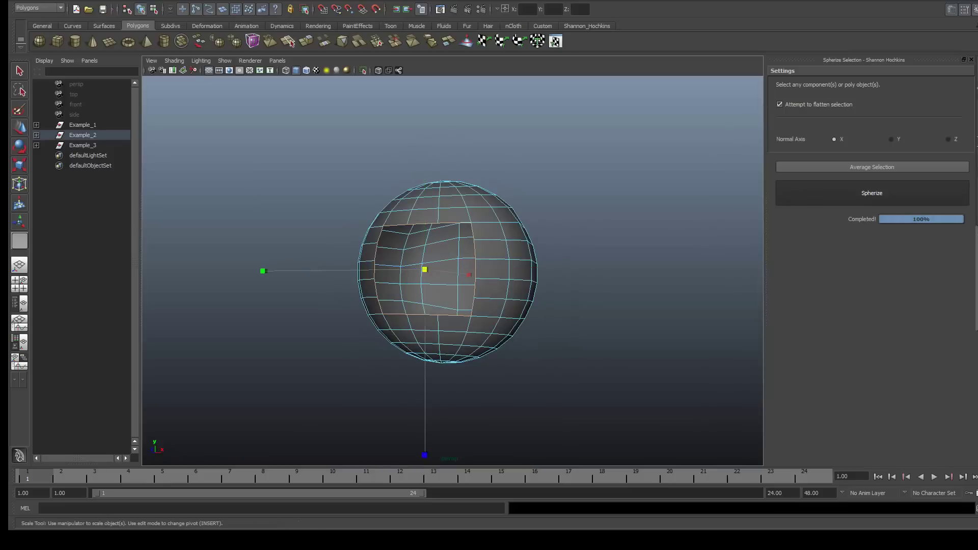
left_click_drag(260, 235, 316, 234, "alt")
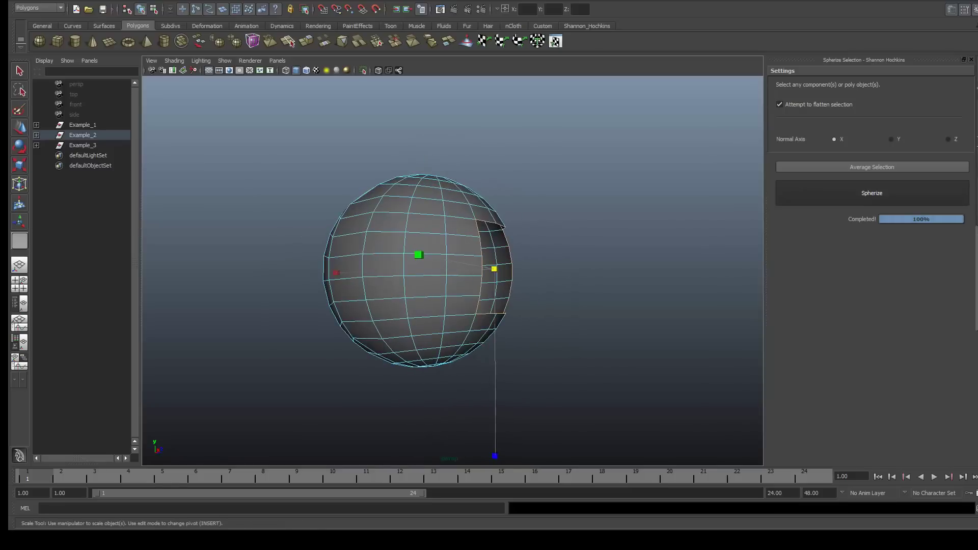
mouse_move(560, 306)
left_mouse_down("alt")
mouse_move(459, 305)
mouse_move(663, 306)
left_mouse_up("alt")
left_click(872, 193)
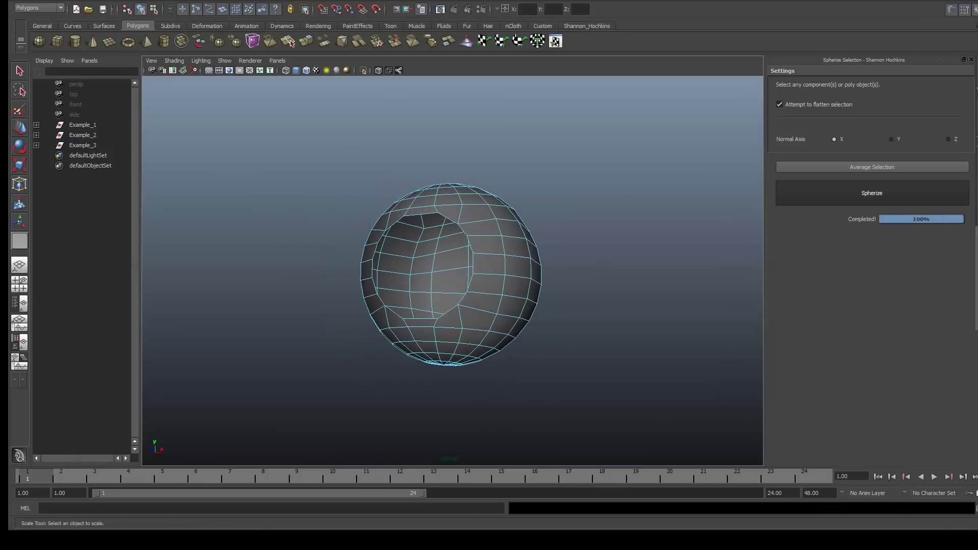
Select the opening's faces and extrude them outward
left_click(82, 135)
key("t")
left_click_drag(509, 306, 571, 306, "alt")
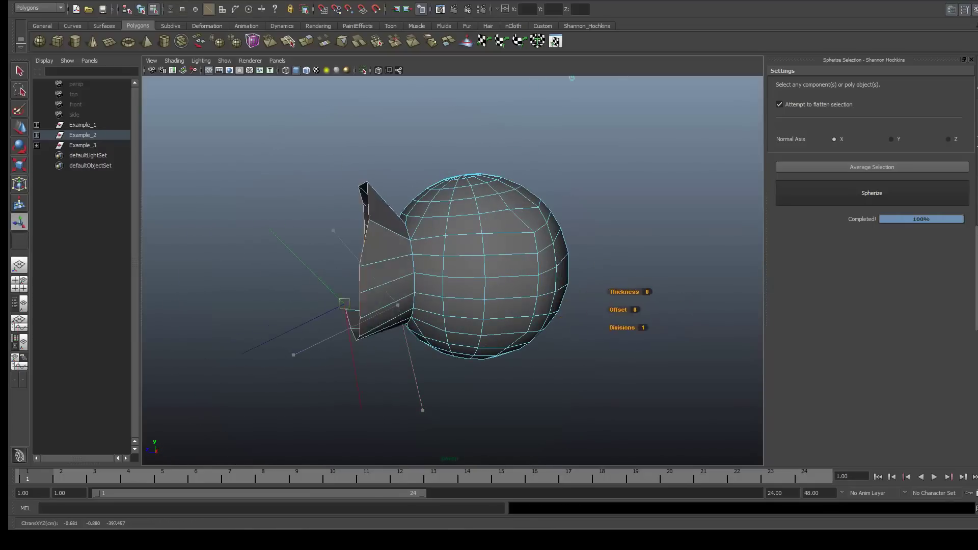
Redo the extrusion as a short tube from the opening and orbit to inspect it
key("ctrl+z")
key("w")
left_click_drag(331, 274, 265, 278)
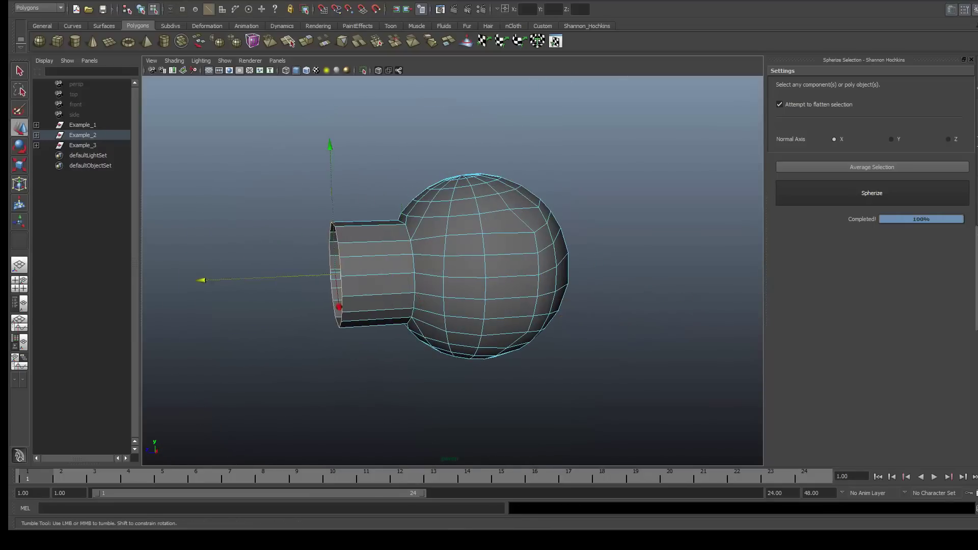
left_click_drag(509, 305, 586, 316, "alt")
right_click_drag(586, 316, 611, 316, "alt")
right_click_drag(458, 270, 439, 270, "alt")
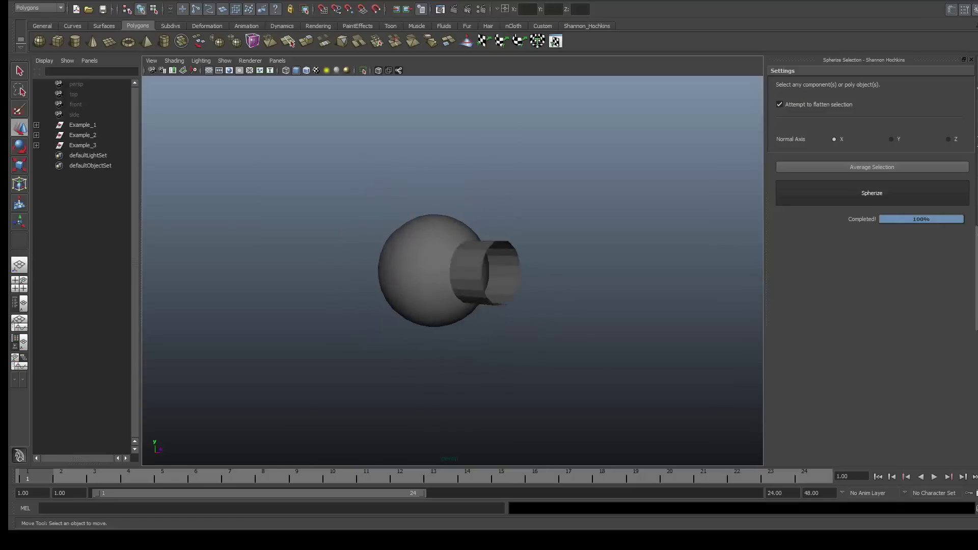
mouse_move(438, 270)
left_mouse_down("alt")
mouse_move(392, 270)
mouse_move(443, 281)
mouse_move(387, 280)
left_mouse_up("alt")
Frame Example_3 and spherize its square hole into a circular opening
left_click(82, 145)
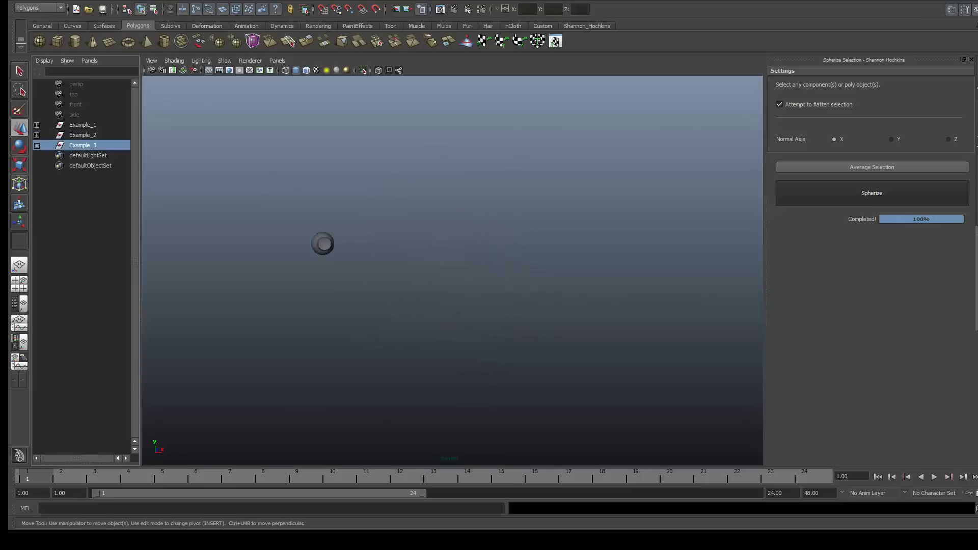
key("f")
mouse_move(453, 306)
left_mouse_down("alt")
mouse_move(453, 255)
mouse_move(418, 306)
left_mouse_up("alt")
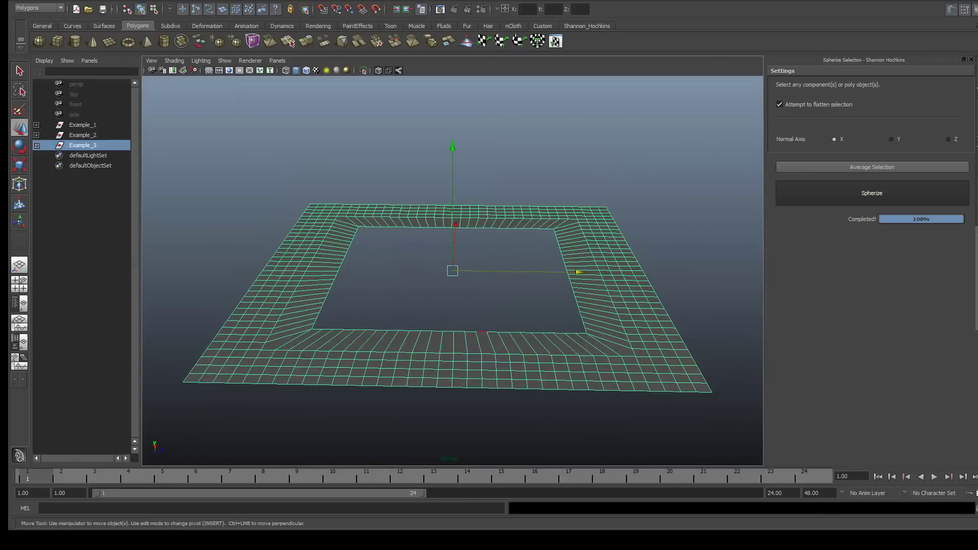
key("F8")
left_click(872, 193)
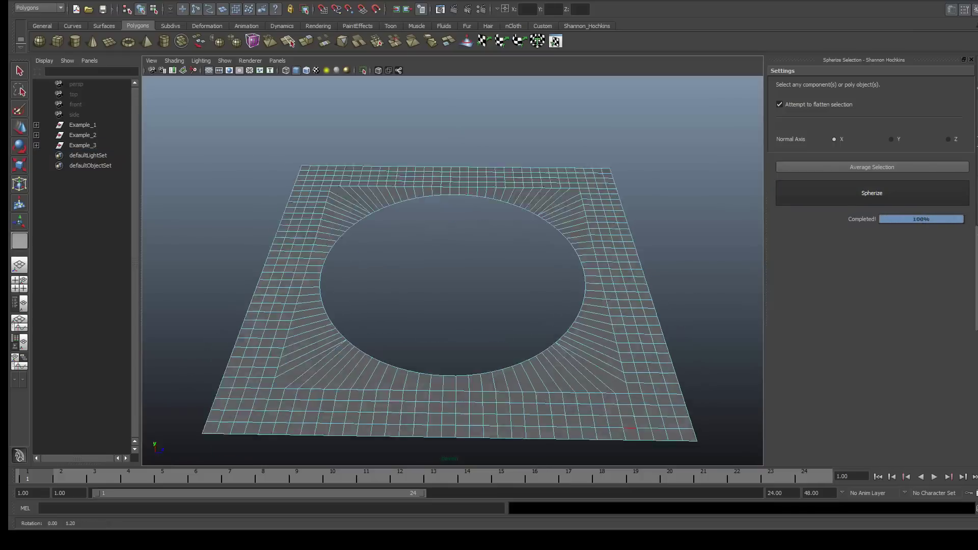
left_click_drag(509, 306, 618, 321, "alt")
mouse_move(510, 306)
left_mouse_down("alt")
mouse_move(510, 285)
mouse_move(581, 306)
left_mouse_up("alt")
Undo the rounding, then raise the inner border and scale its top toward a point
key("4")
key("ctrl+z")
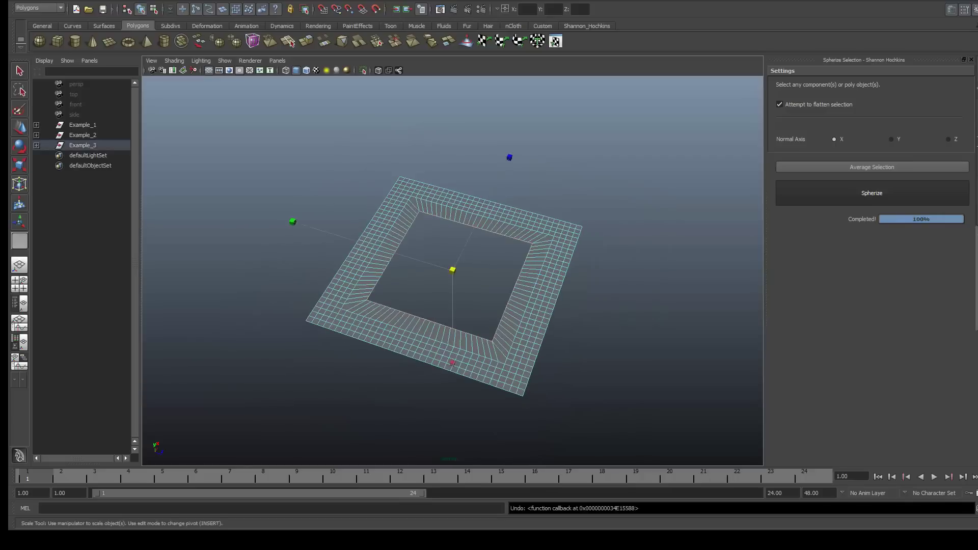
key("ctrl+z")
key("w")
left_click_drag(453, 183, 452, 128)
key("e")
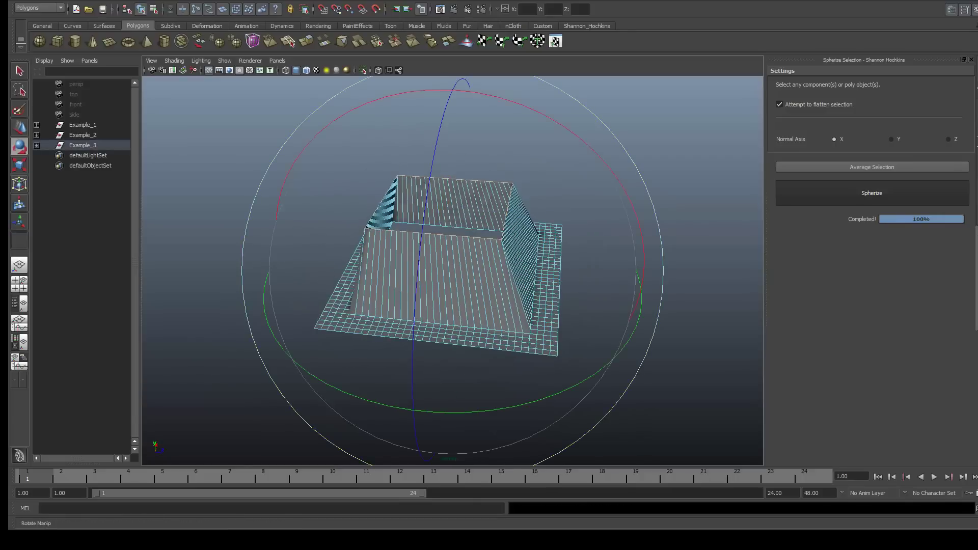
key("r")
mouse_move(444, 206)
left_mouse_down()
mouse_move(408, 207)
mouse_move(463, 206)
left_mouse_up()
Twist the top opening around the vertical axis and spherize it round
key("e")
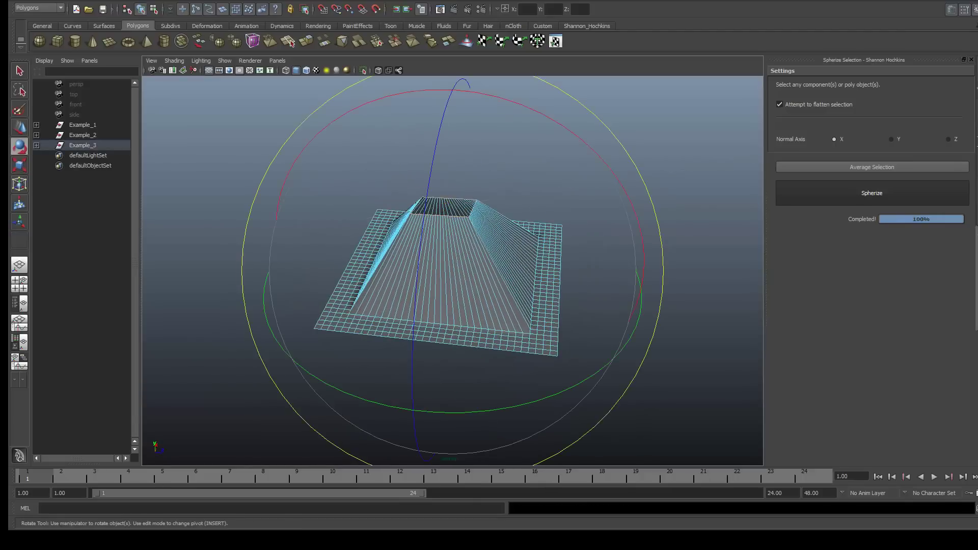
left_click_drag(449, 426, 530, 418)
scroll(452, 270, "up", 5)
left_click_drag(453, 270, 510, 255, "alt")
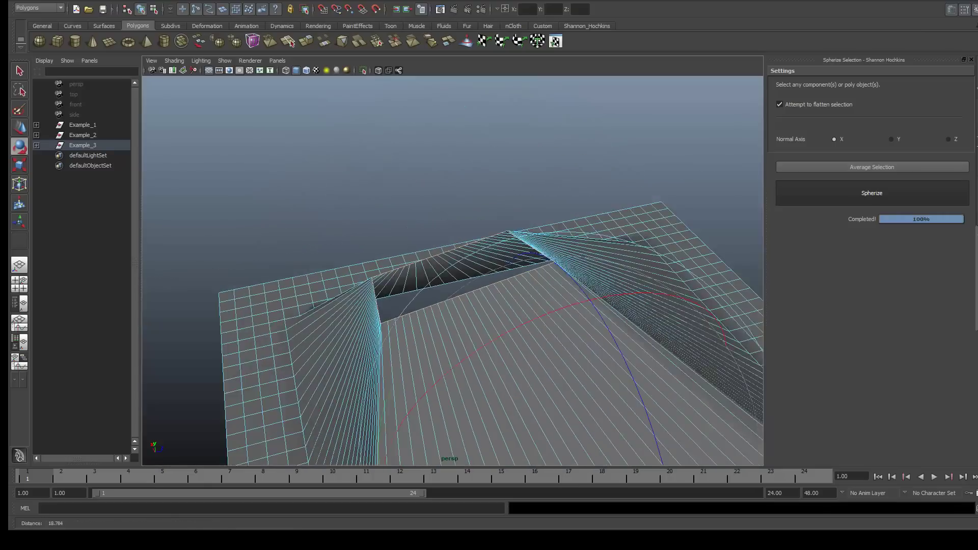
key("q")
left_click_drag(453, 270, 489, 285, "alt")
left_click(872, 193)
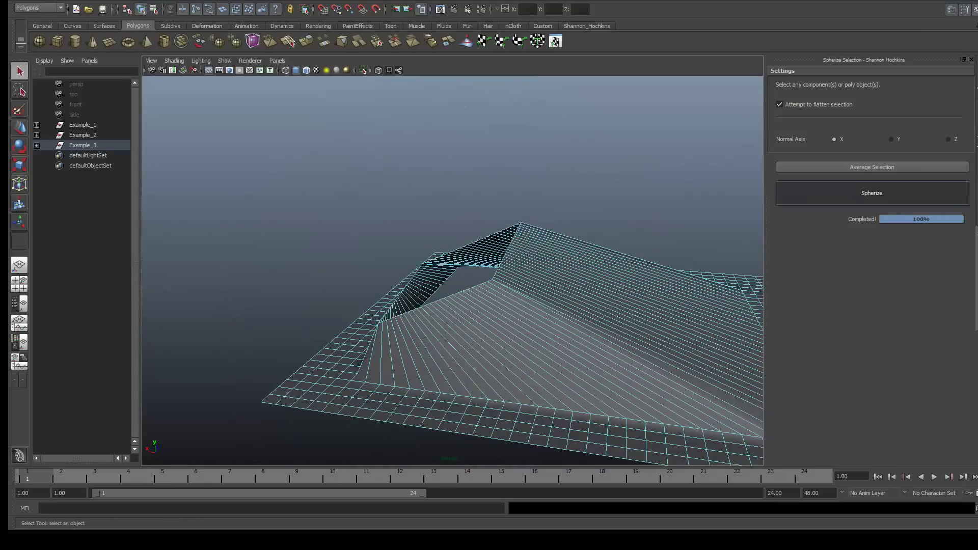
key("r")
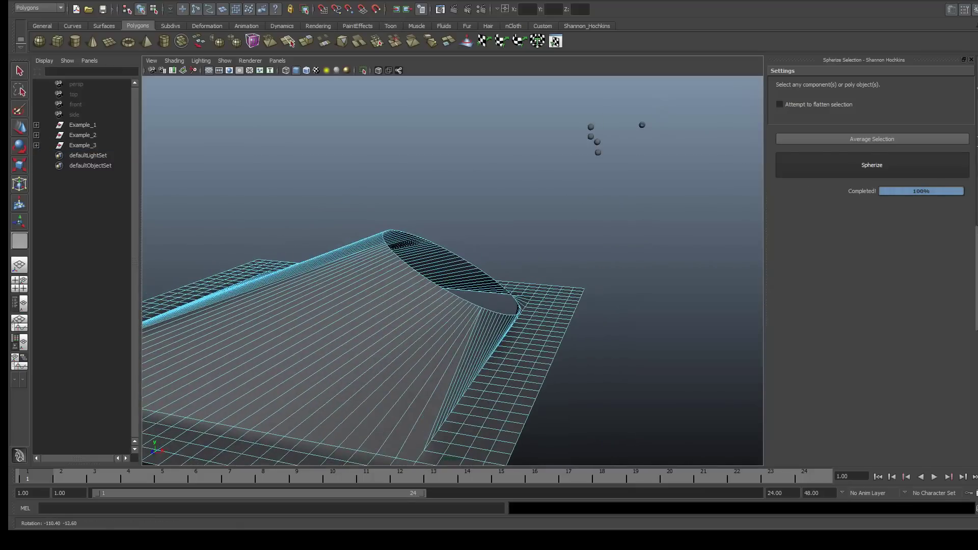
Undo the rounding and soft-select pull a vertex up into a curved ridge
key("ctrl+z")
key("q")
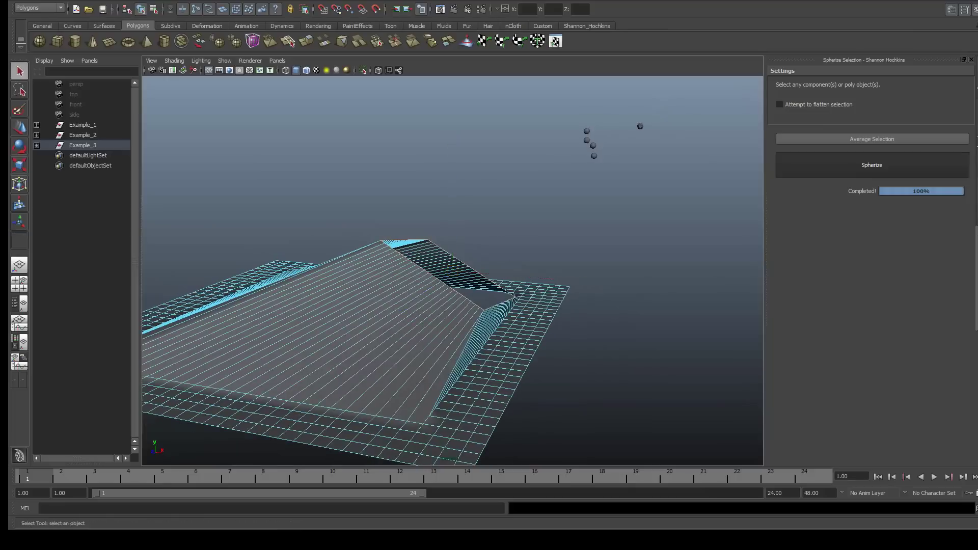
key("b")
middle_click_drag(426, 288, 459, 289)
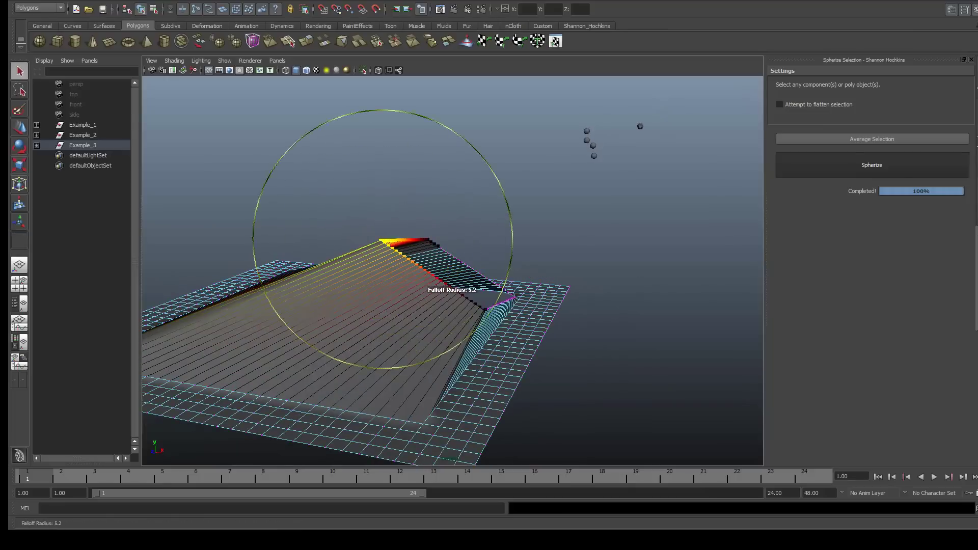
key("w")
left_click_drag(385, 240, 437, 209)
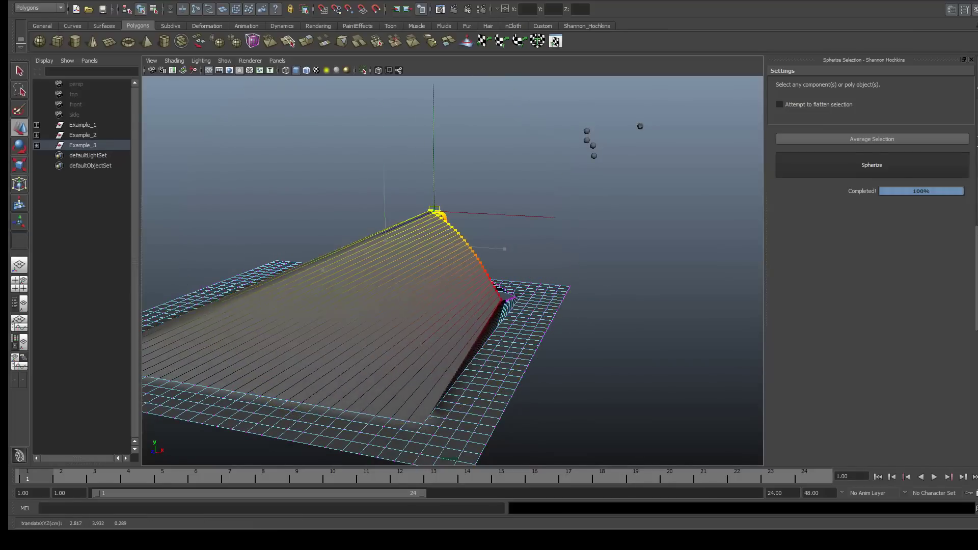
Spherize the ridge's opening, inspect it from the front, then undo it
left_click_drag(458, 255, 500, 244, "alt")
key("q")
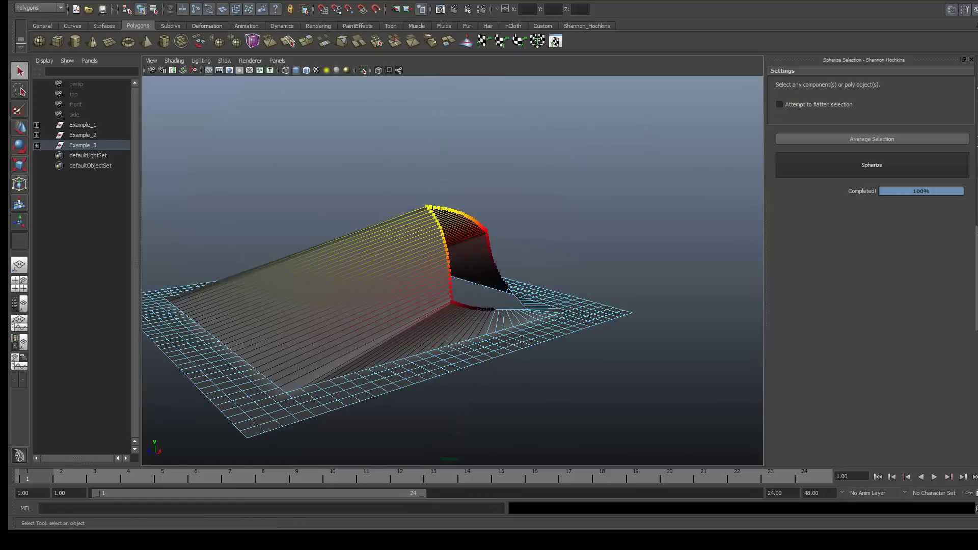
left_click(524, 308)
key("F8")
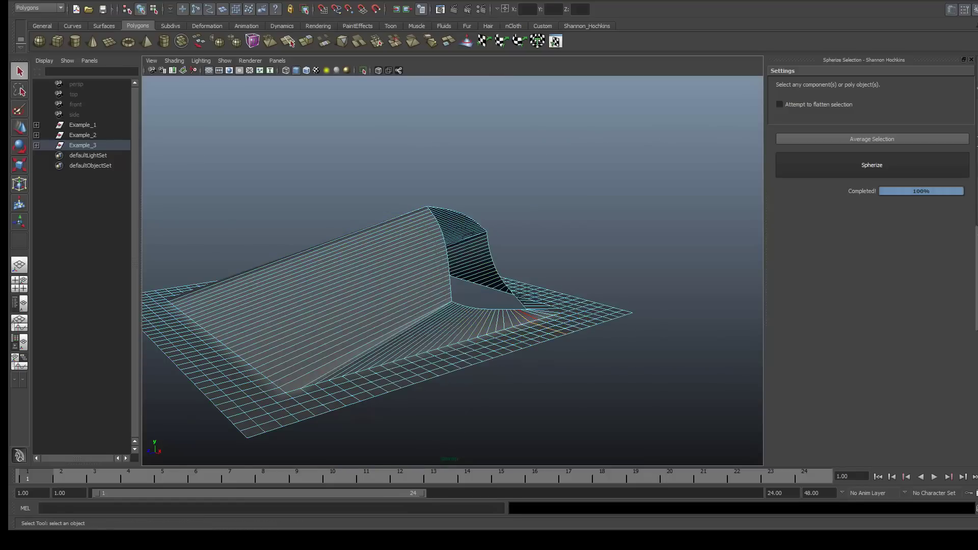
key("ctrl+z")
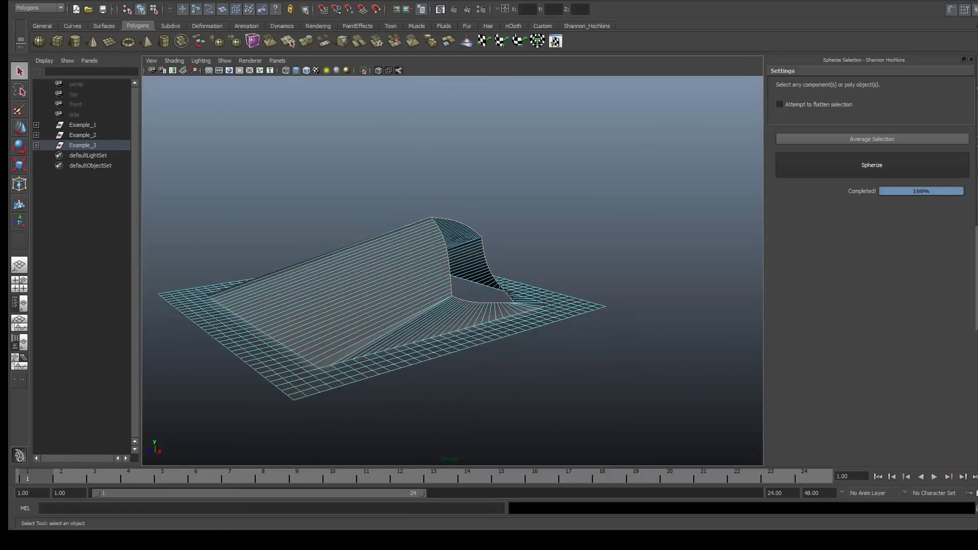
left_click(872, 165)
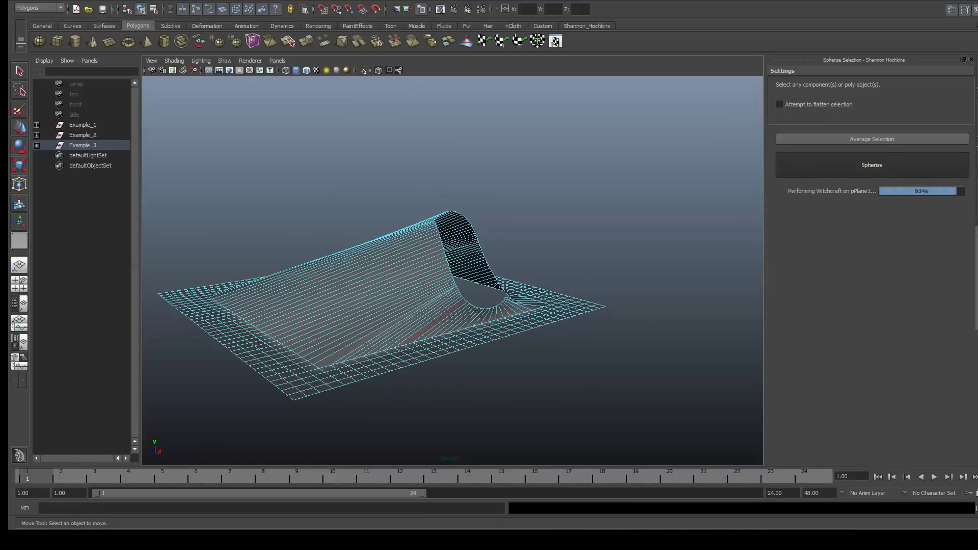
left_click_drag(459, 254, 286, 286, "alt")
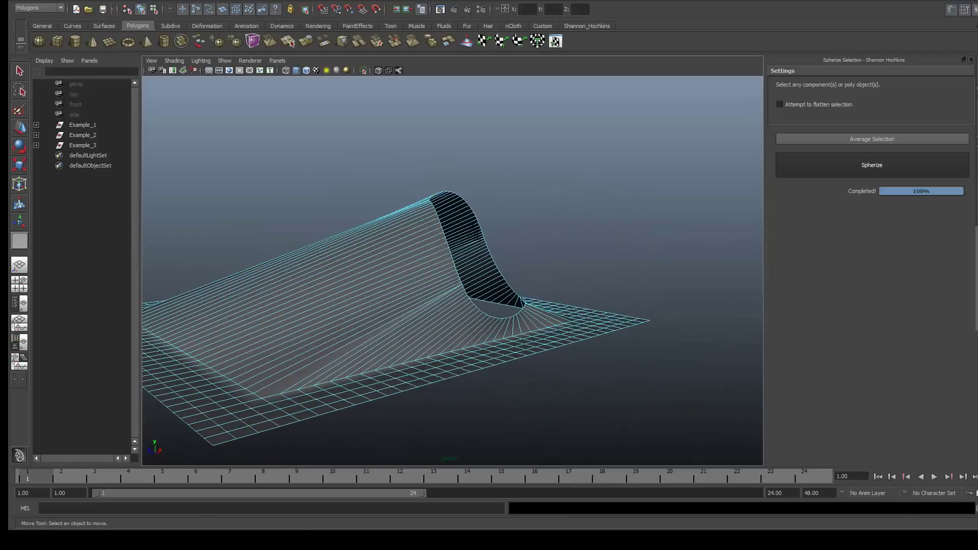
key("ctrl+z")
Spherize Example_3's raised opening with 'Attempt to flatten selection' on, making a flat circular hole
left_click(780, 104)
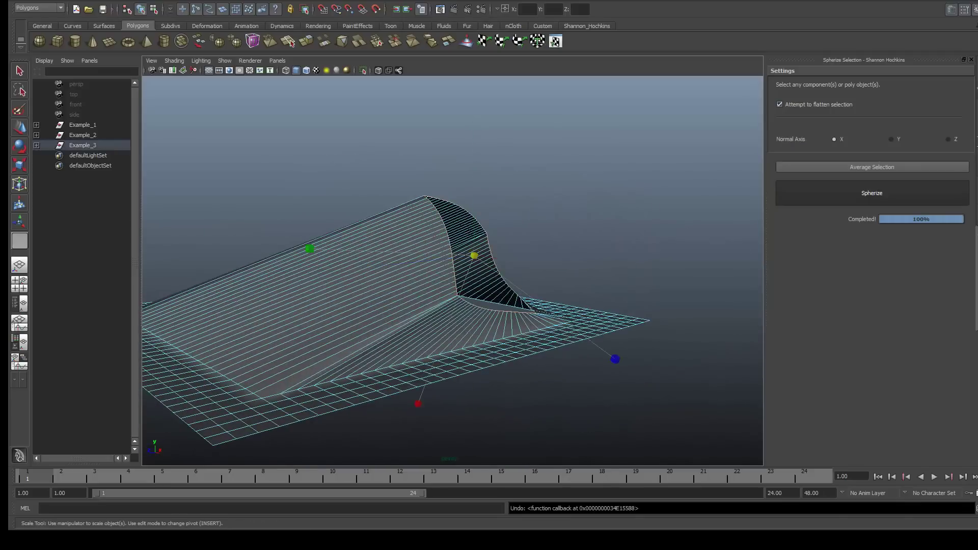
left_click(872, 193)
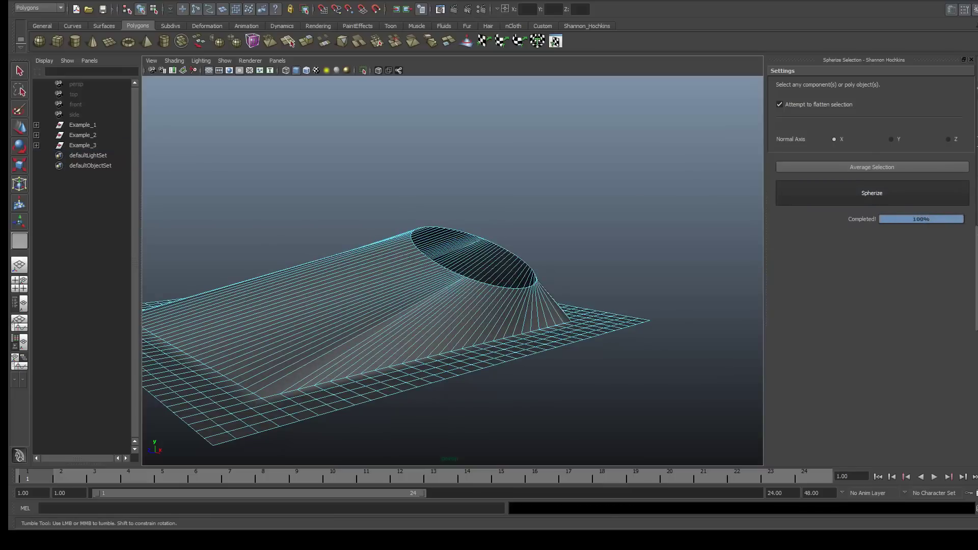
left_click_drag(459, 254, 356, 260, "alt")
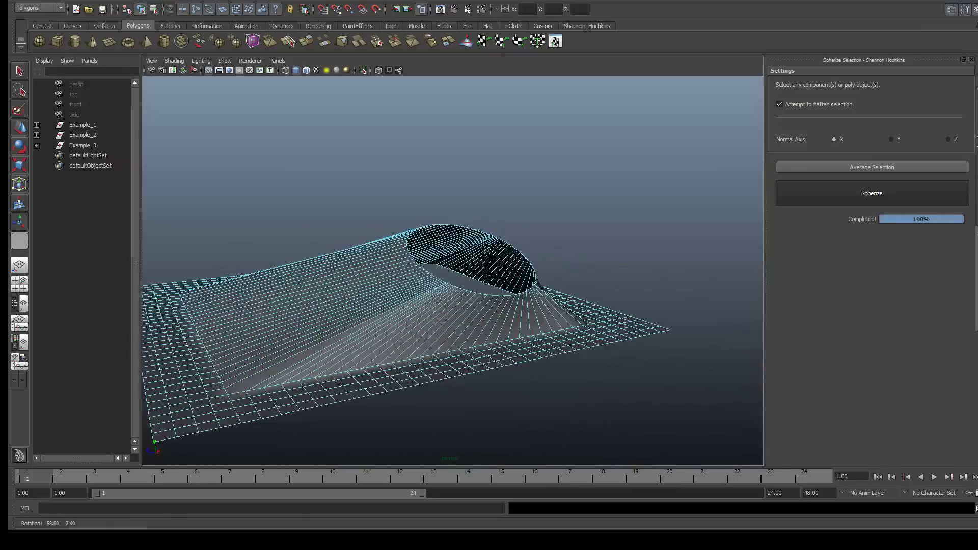
left_click_drag(459, 255, 458, 331, "alt")
right_click_drag(459, 254, 408, 230, "alt")
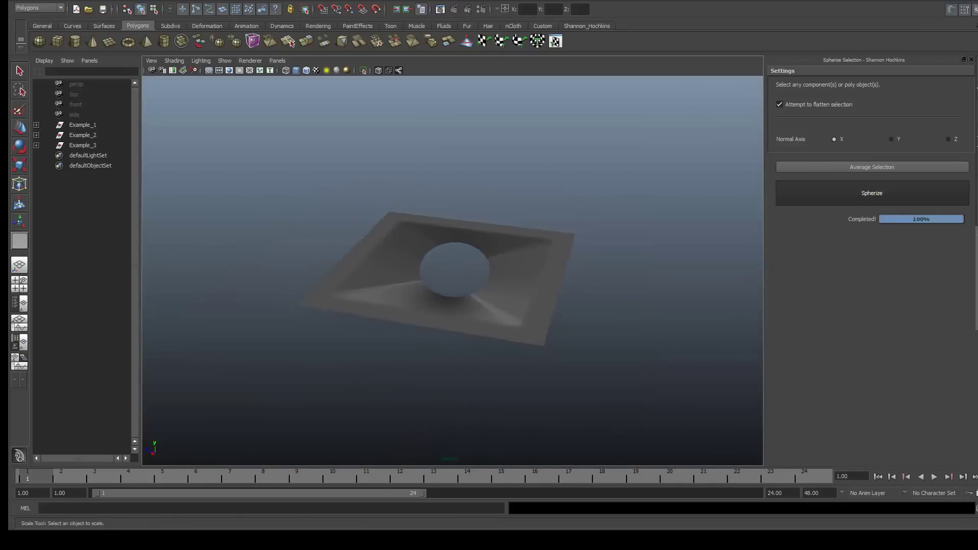